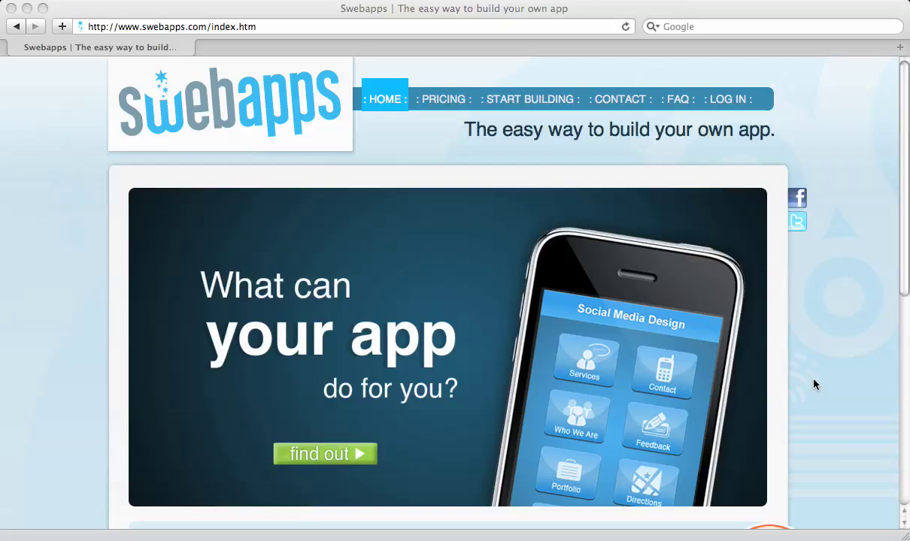
Scroll down the Swebapps home page and go to the start-building page.
scroll(813, 384, down, 3)
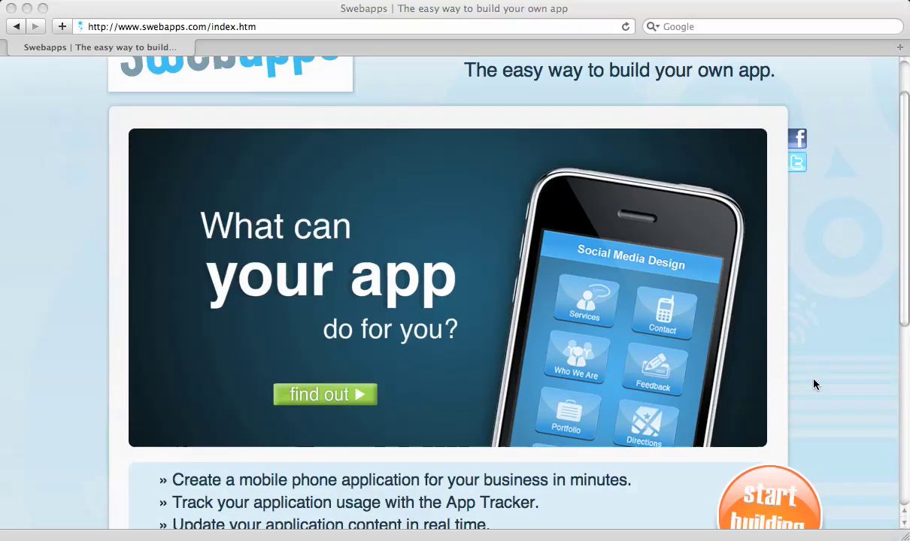
scroll(813, 384, down, 3)
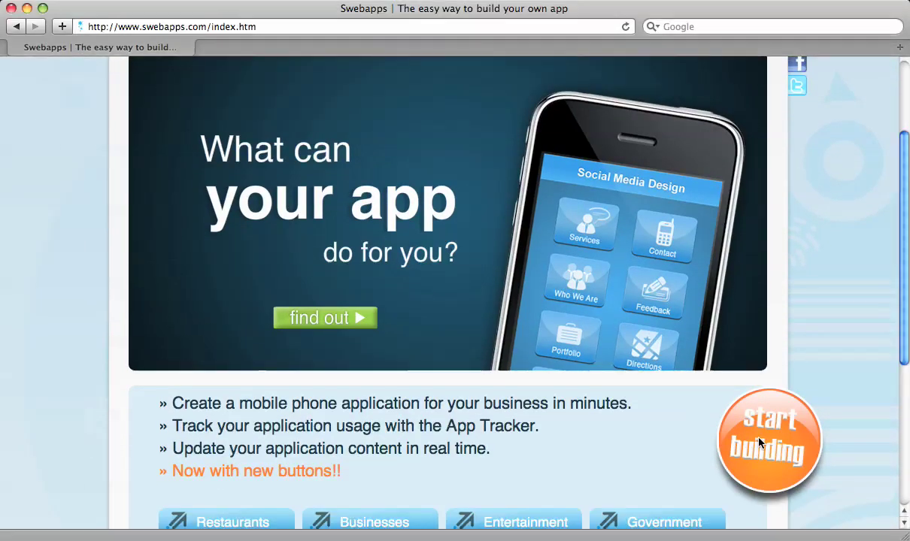
click(758, 442)
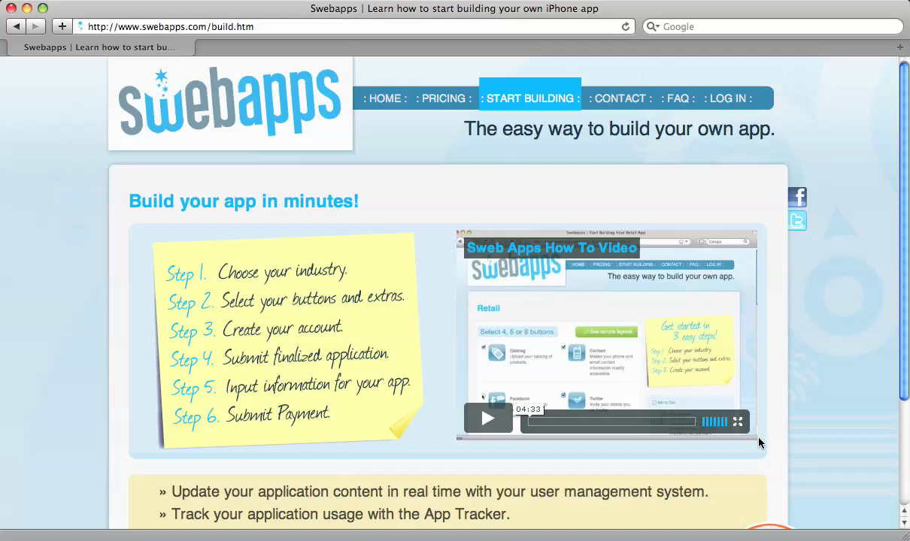
Open the app builder from build.htm and pick the Customization category icon.
scroll(758, 443, down, 5)
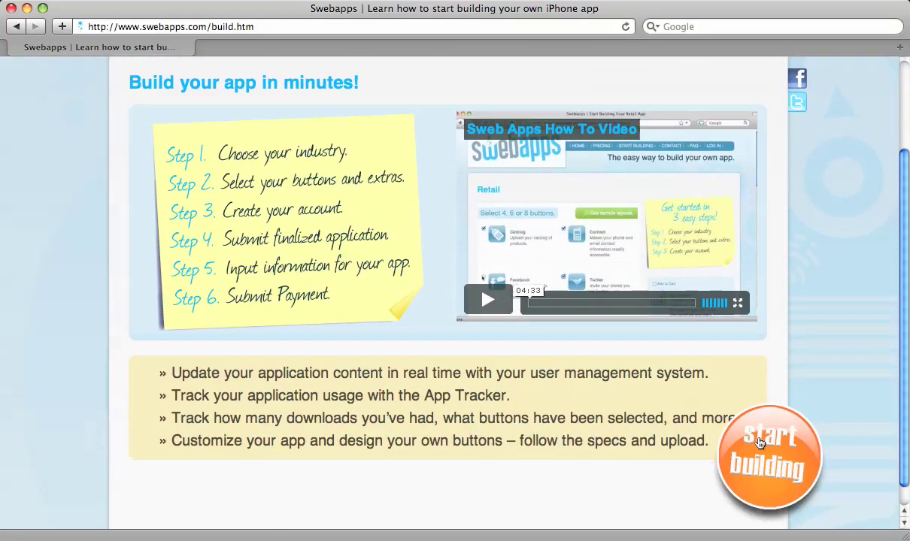
click(761, 445)
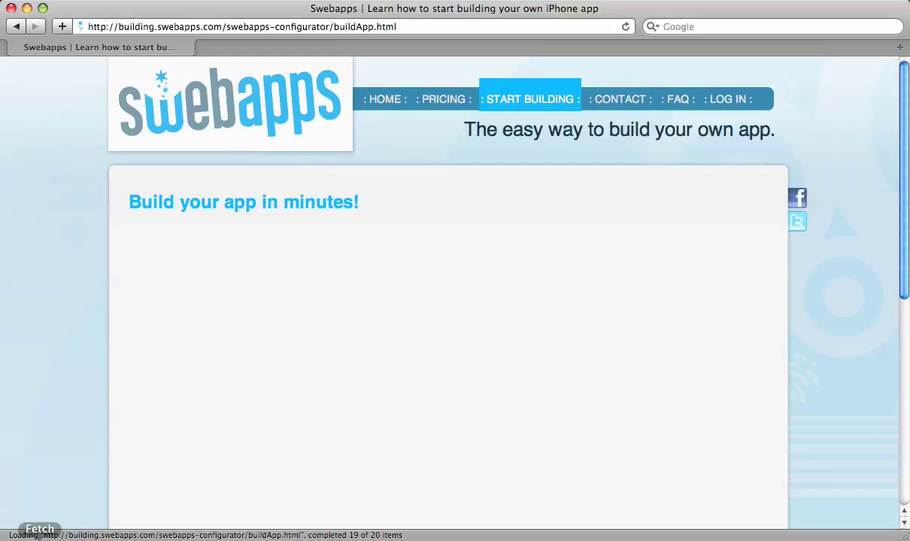
click(39, 537)
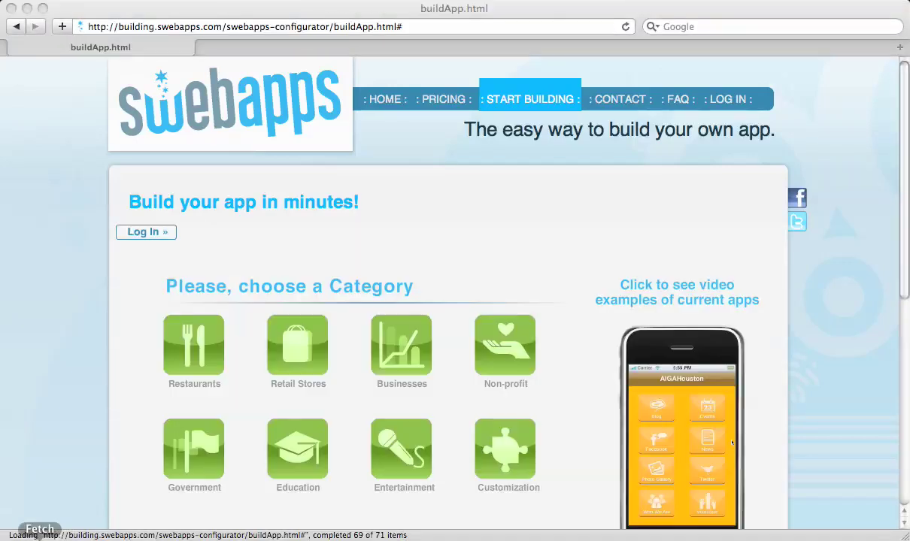
Confirm the Customization category and set the phone to a four-button layout.
click(510, 455)
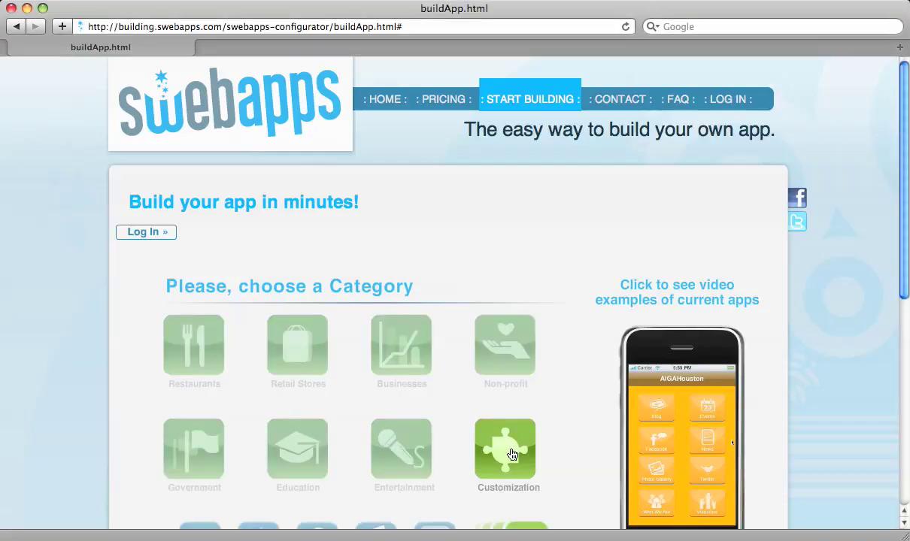
scroll(463, 410, down, 2)
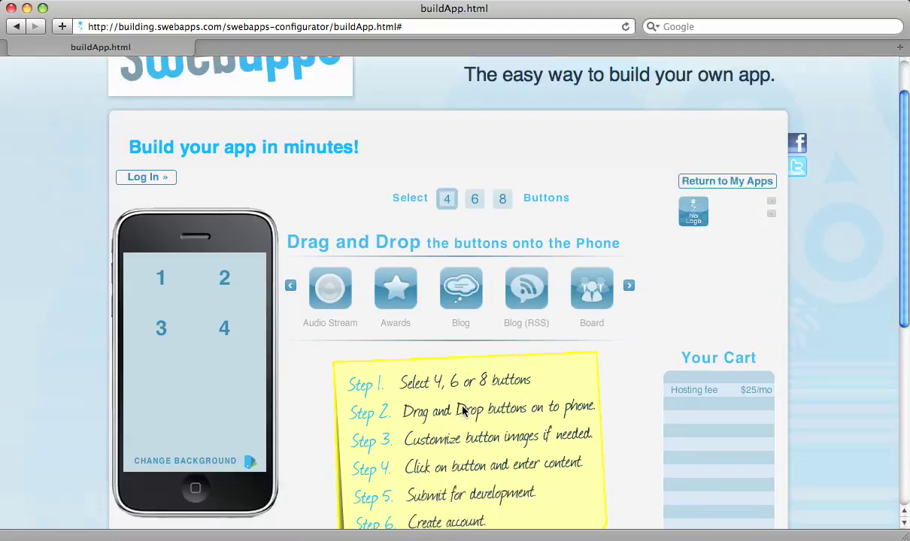
scroll(463, 410, down, 1)
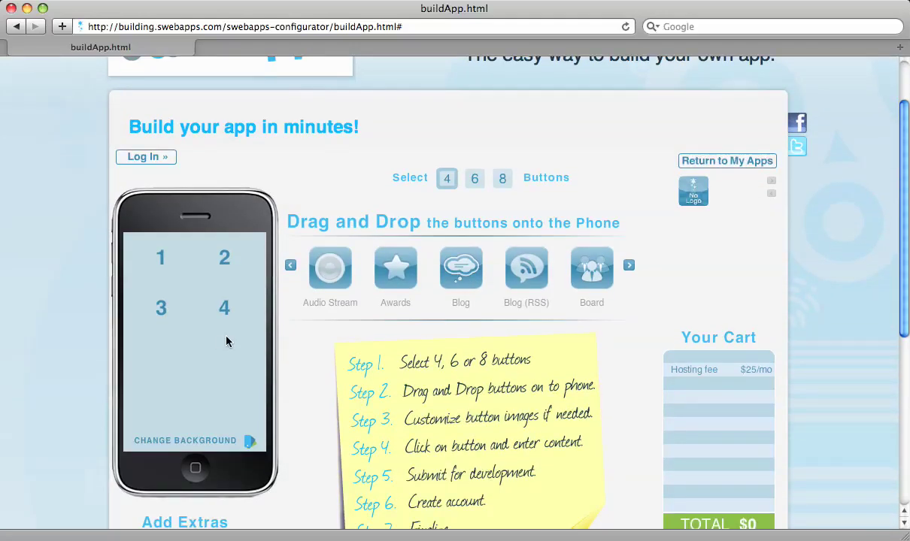
click(473, 178)
click(501, 179)
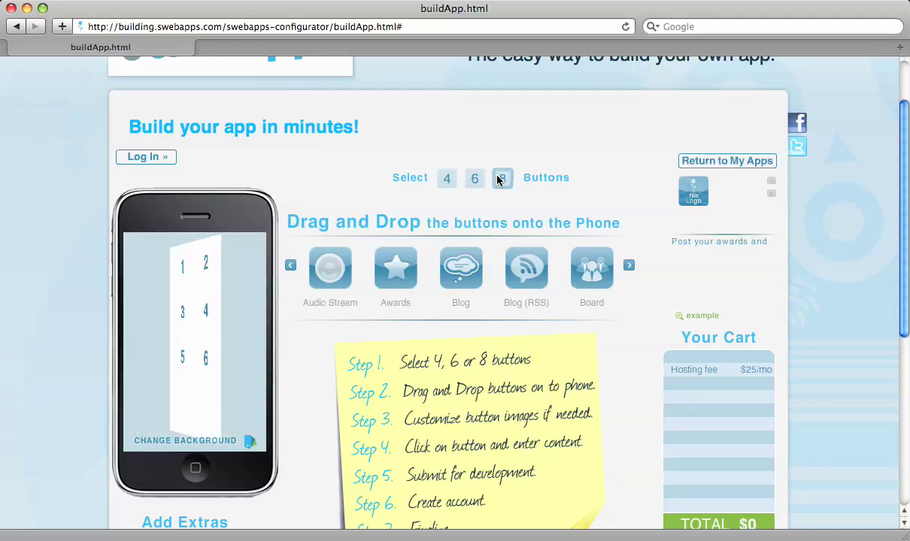
click(445, 178)
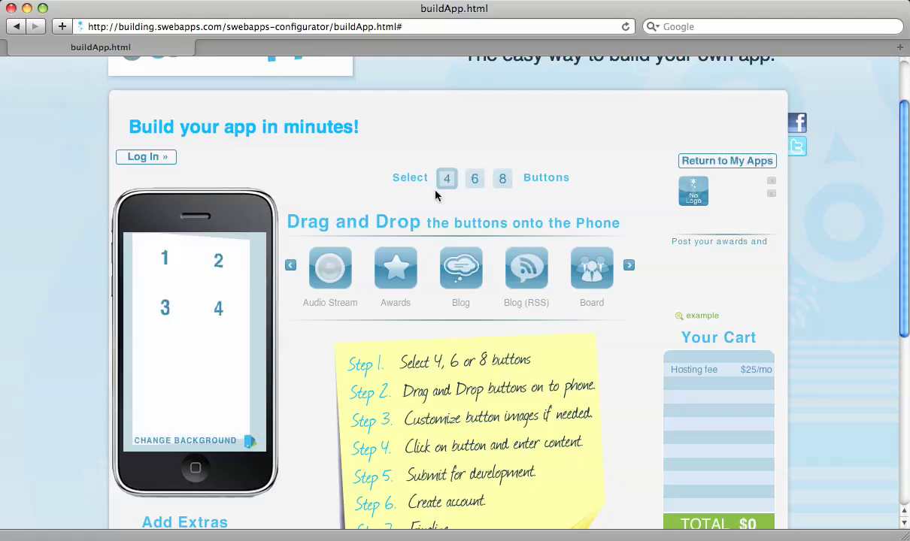
Place Audio Stream, Board, Contact and Facebook into phone slots 1 through 4.
drag(322, 262, 166, 272)
drag(526, 268, 236, 272)
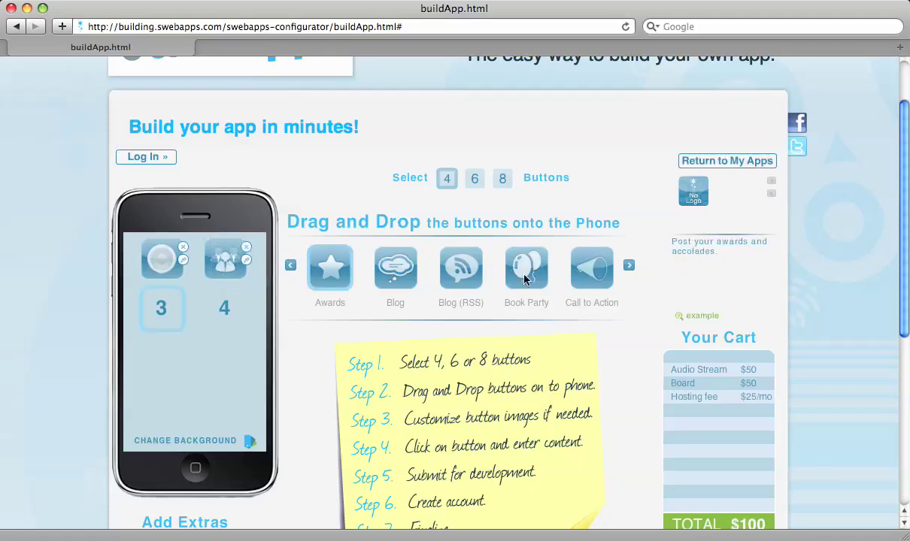
click(628, 265)
click(628, 265)
click(628, 265)
click(629, 266)
click(629, 266)
click(628, 265)
click(628, 265)
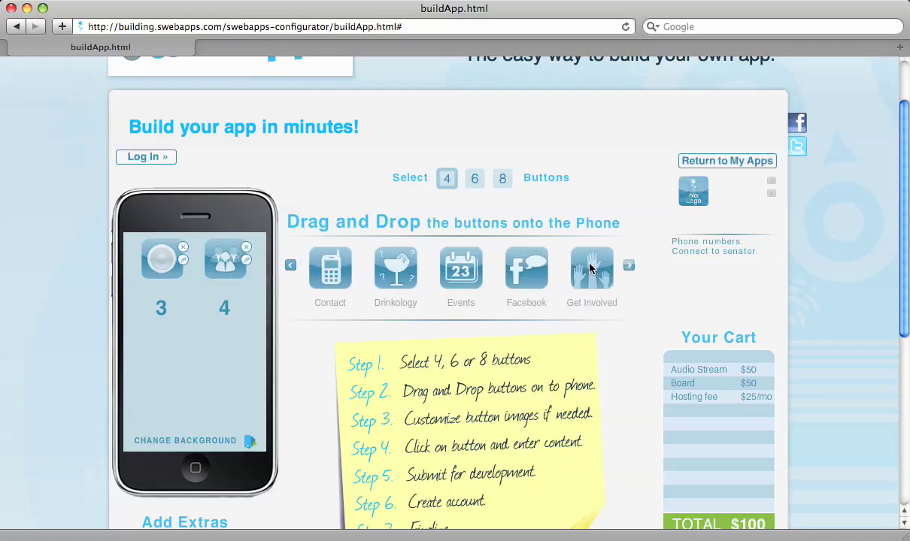
drag(330, 267, 157, 311)
drag(461, 268, 217, 313)
Make bright green the default colour and apply the purple texture as the background image.
click(248, 442)
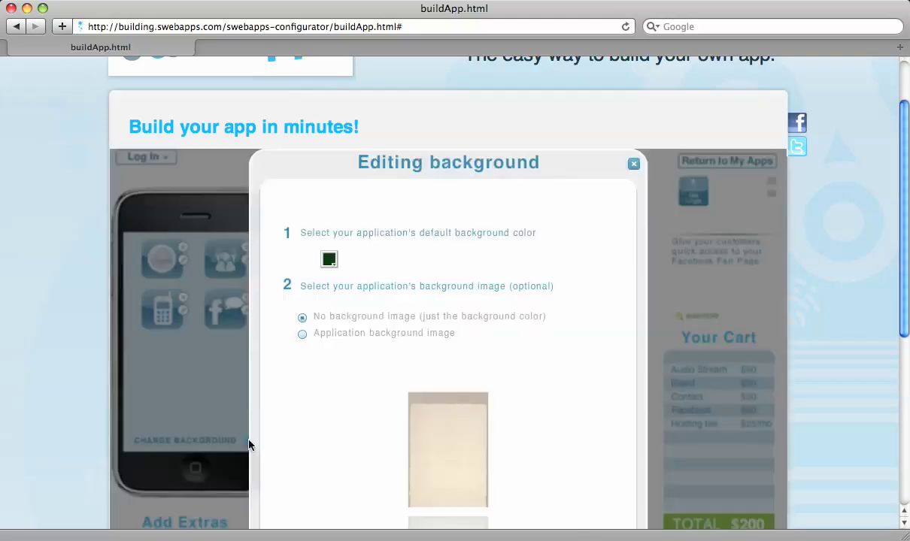
click(329, 258)
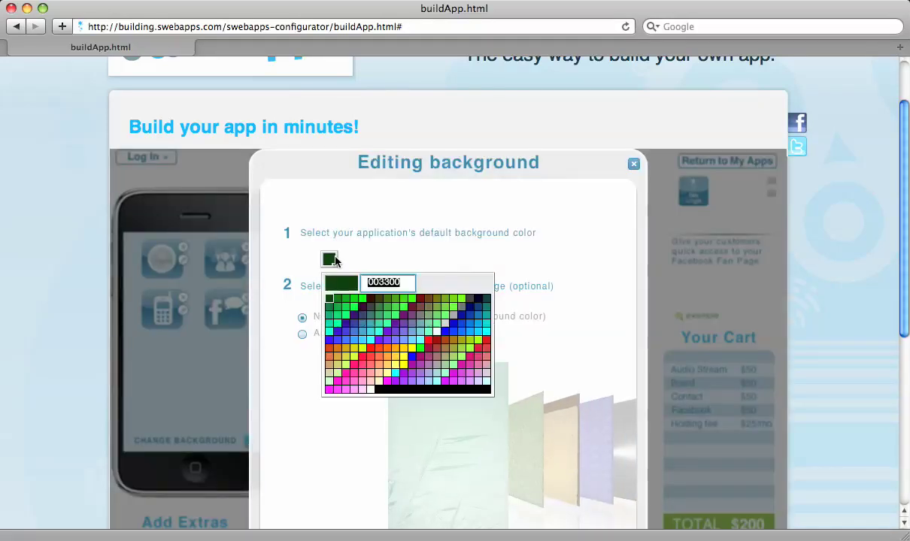
click(351, 302)
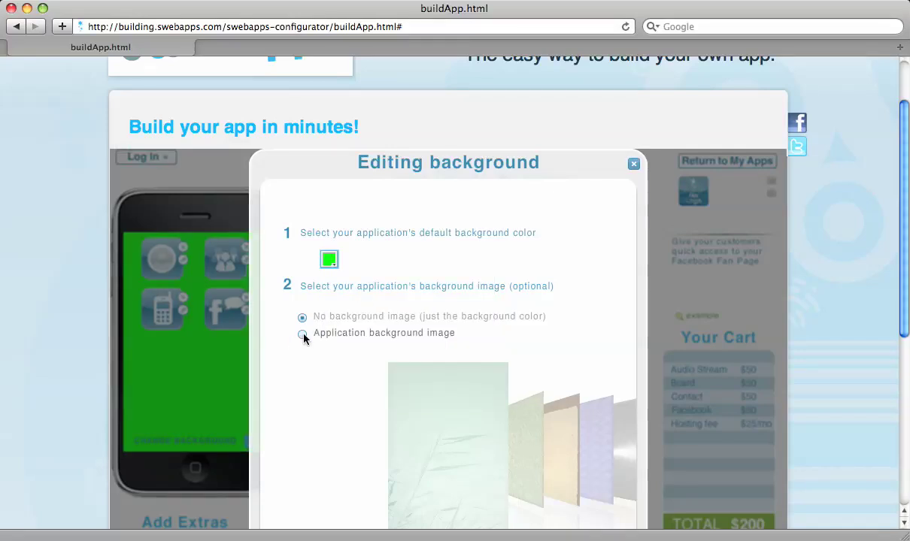
click(303, 335)
scroll(363, 357, down, 3)
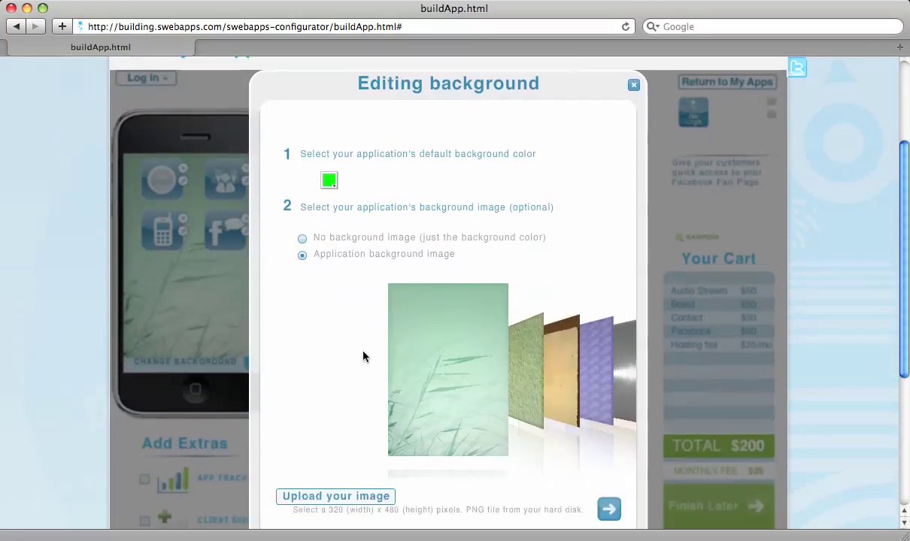
scroll(363, 357, down, 2)
click(597, 336)
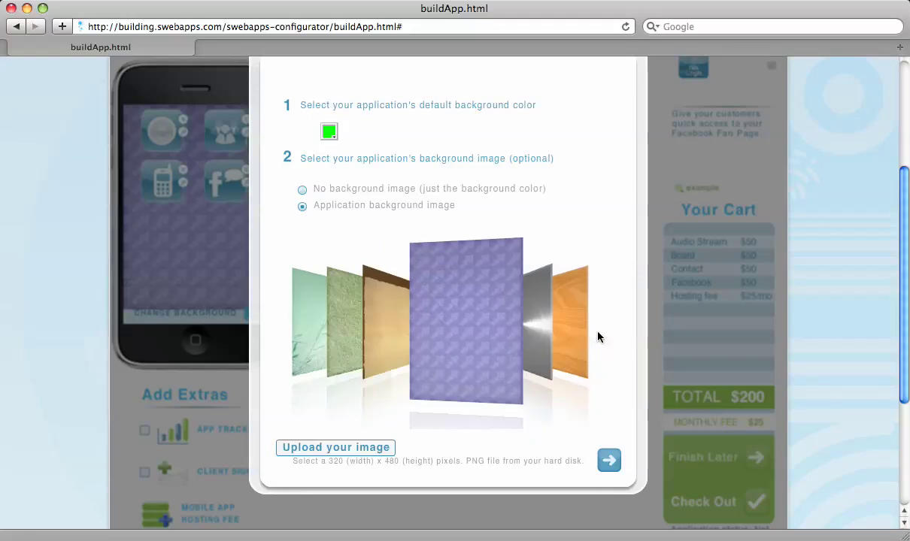
click(610, 464)
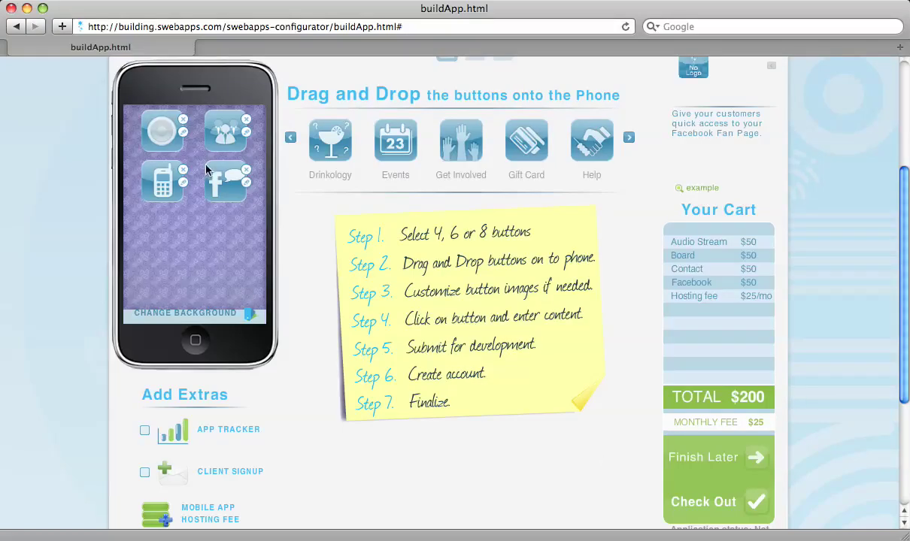
Upload directions_btn.png as the third button's image, an orange Directions arrow.
click(181, 180)
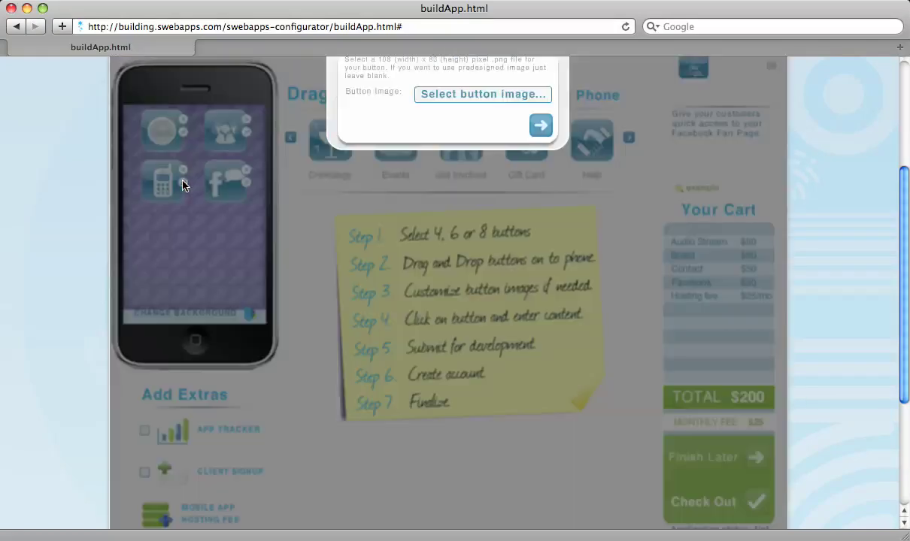
click(479, 94)
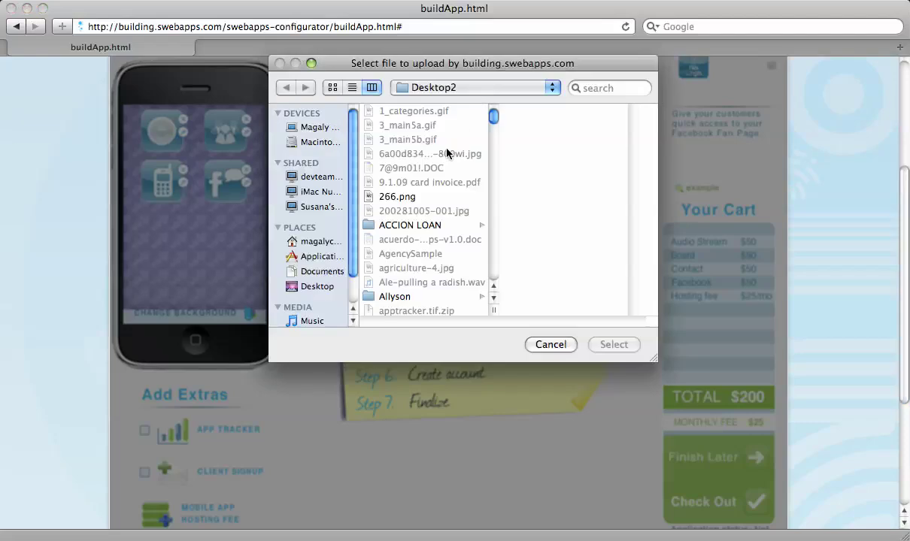
scroll(457, 210, down, 5)
scroll(456, 212, down, 10)
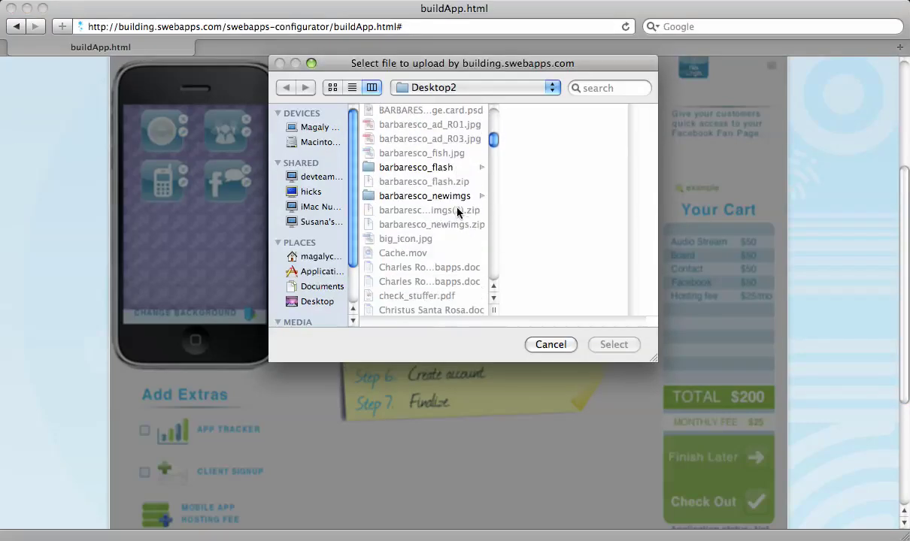
scroll(457, 213, down, 2)
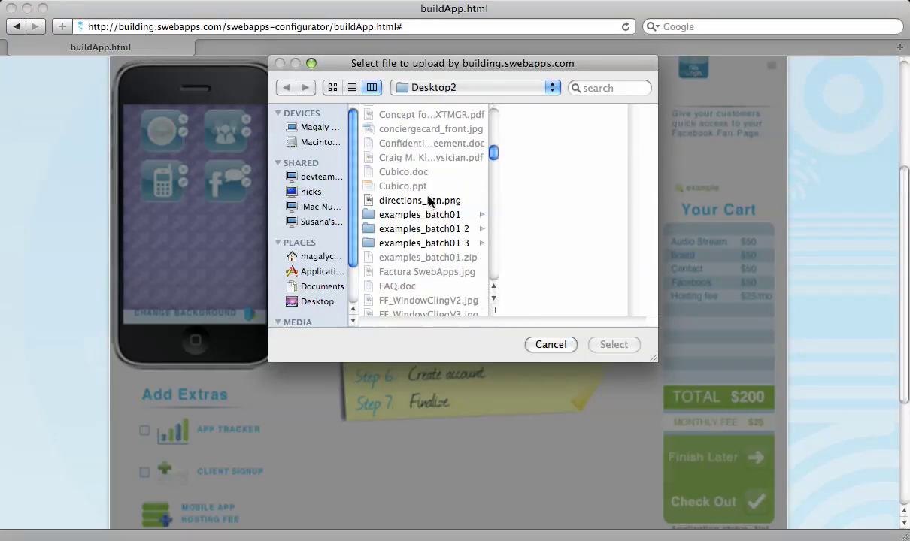
click(429, 200)
click(612, 345)
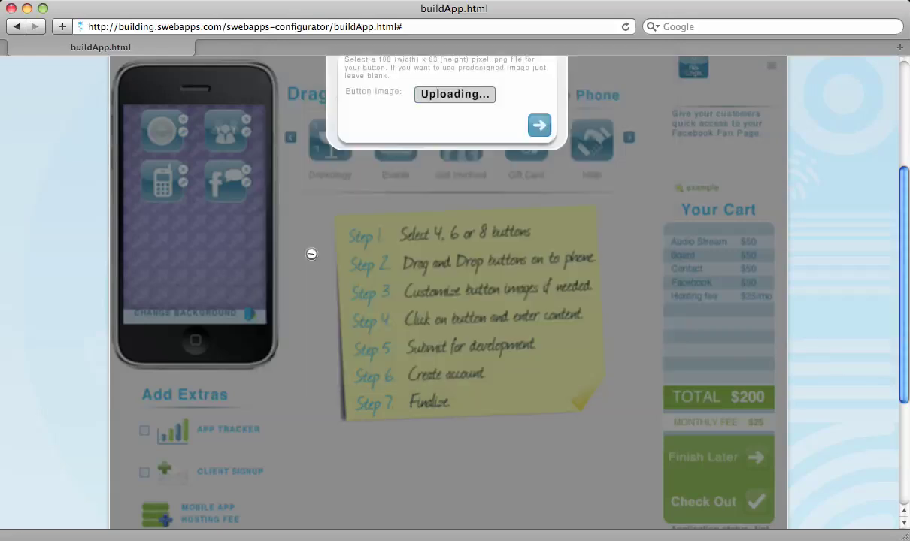
click(545, 129)
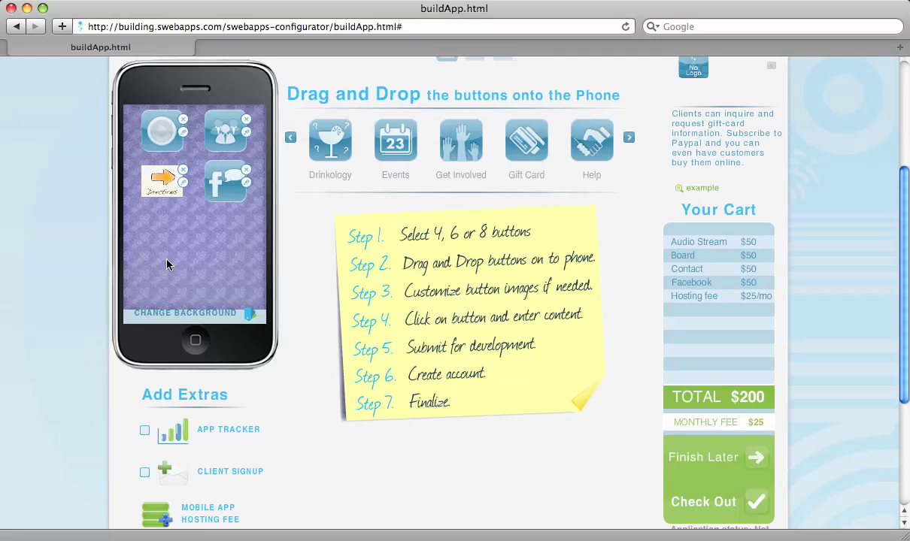
Enter the contact's e-mail and phone number for the Directions button and save.
click(158, 190)
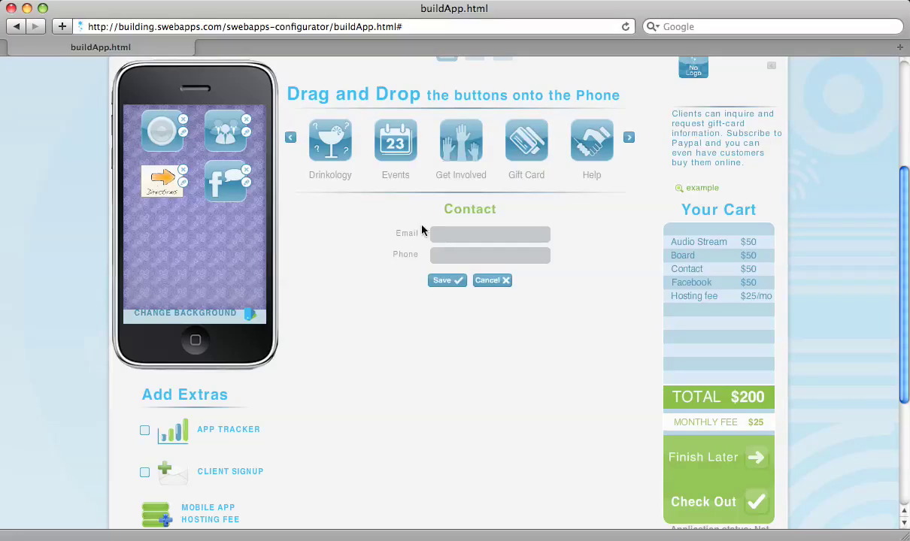
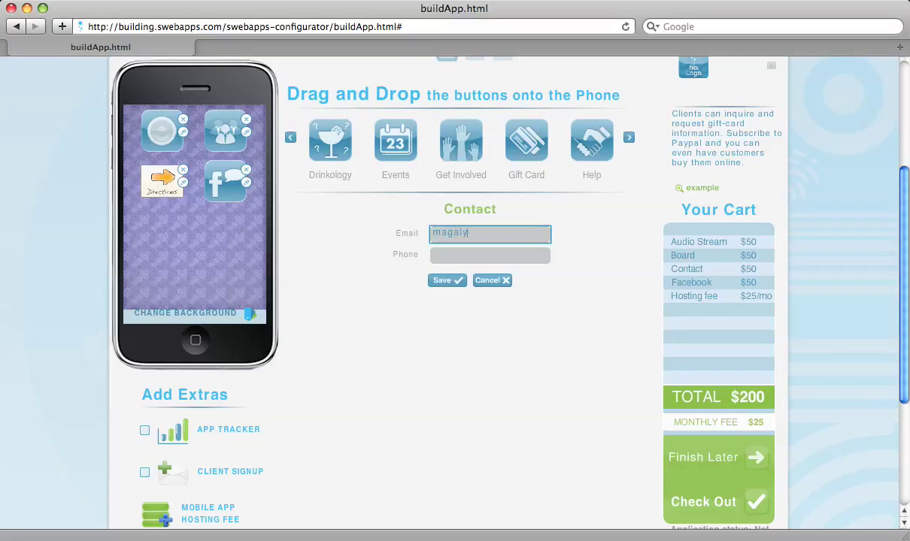
key(Tab)
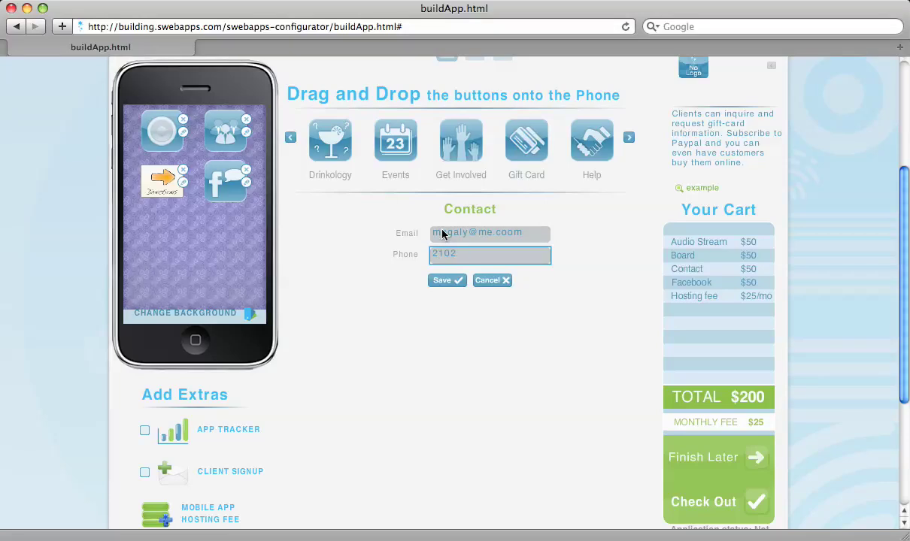
click(448, 282)
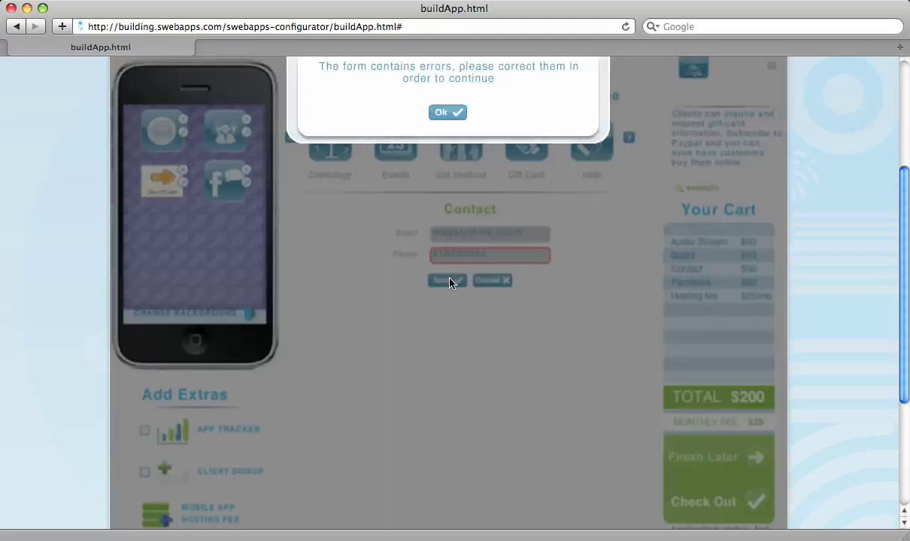
Dismiss the error, complete the phone number to ten digits, and save again.
click(439, 112)
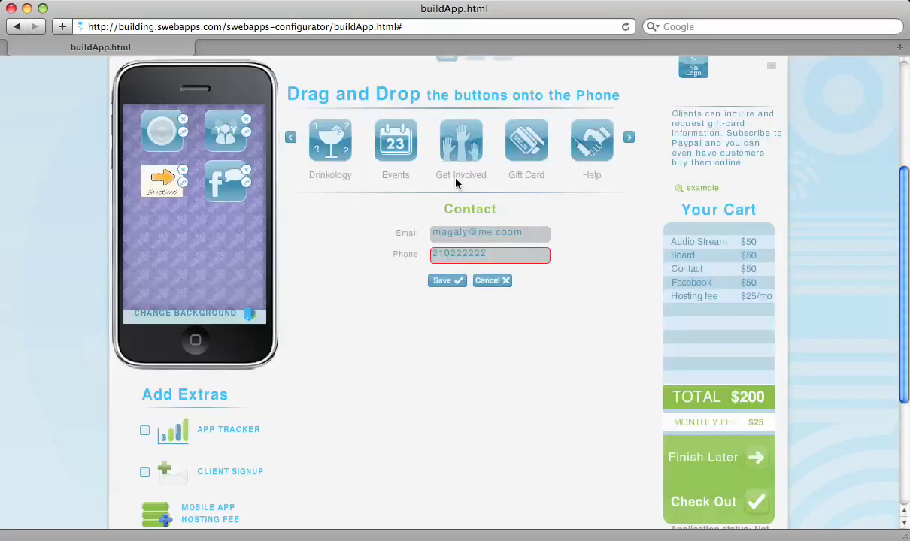
click(496, 254)
text(2)
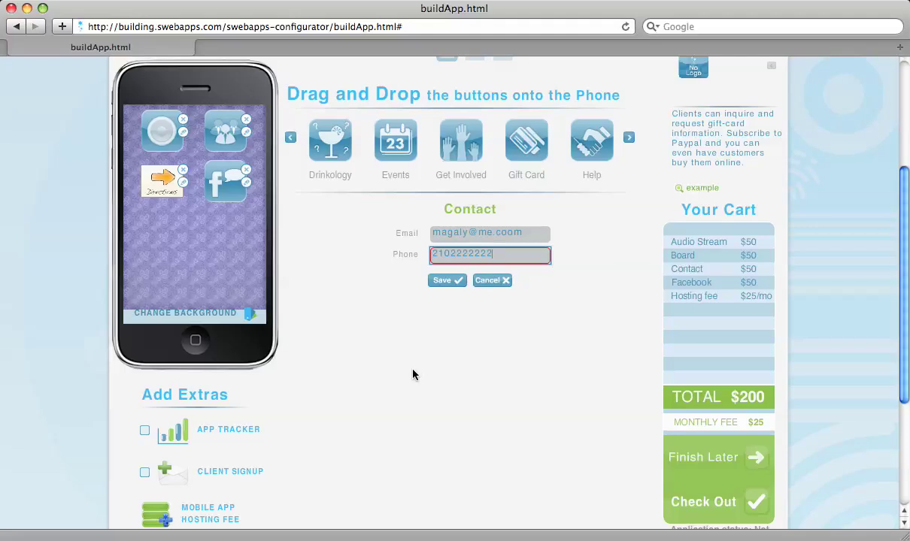
click(448, 281)
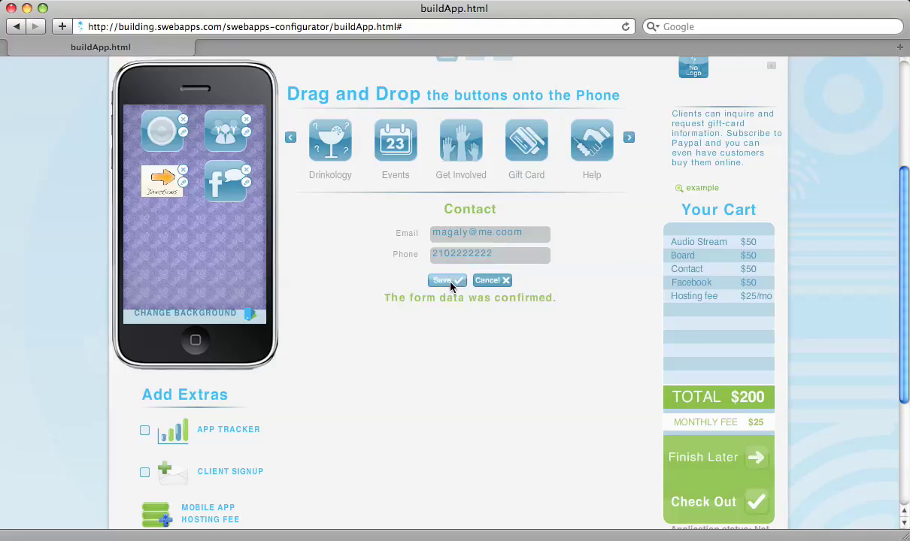
scroll(303, 345, down, 3)
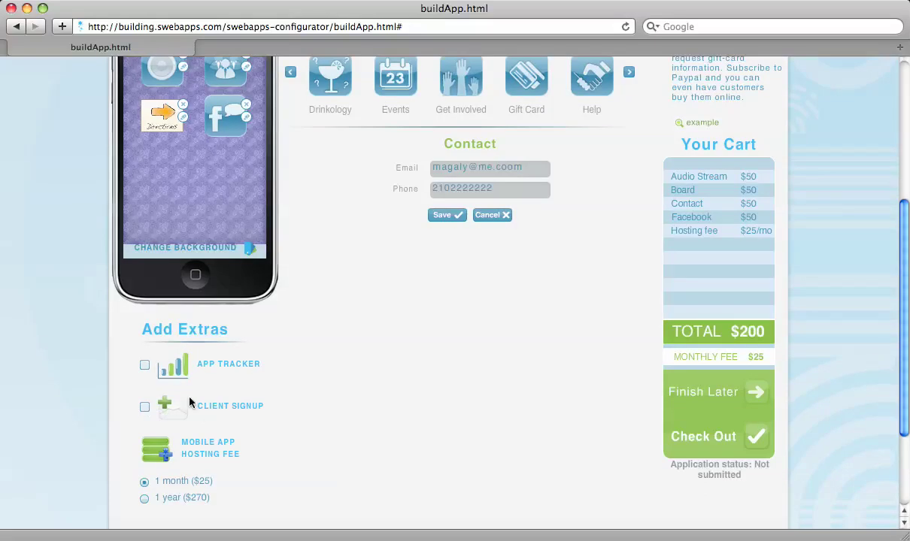
Tick the App Tracker and Client Signup extras, bringing the monthly fee to $35.
click(145, 367)
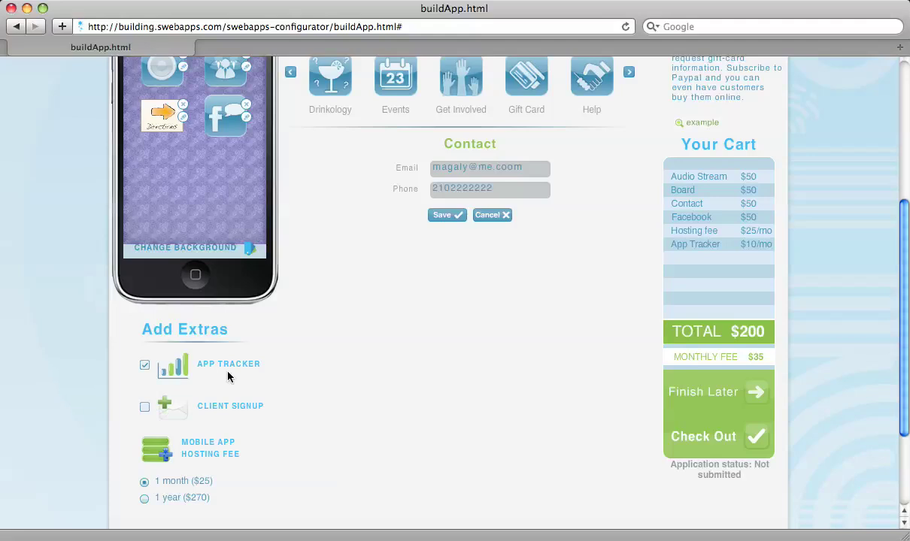
click(145, 408)
click(707, 394)
scroll(557, 389, up, 3)
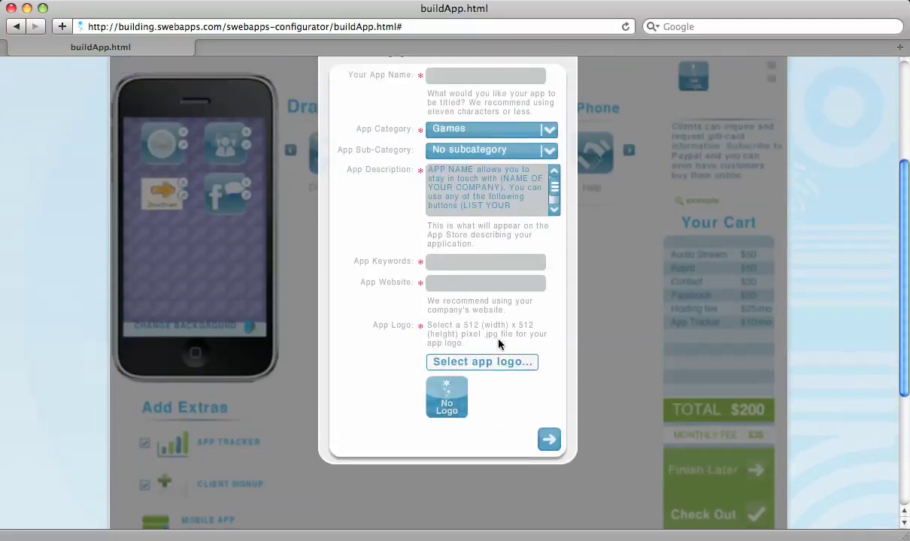
click(486, 75)
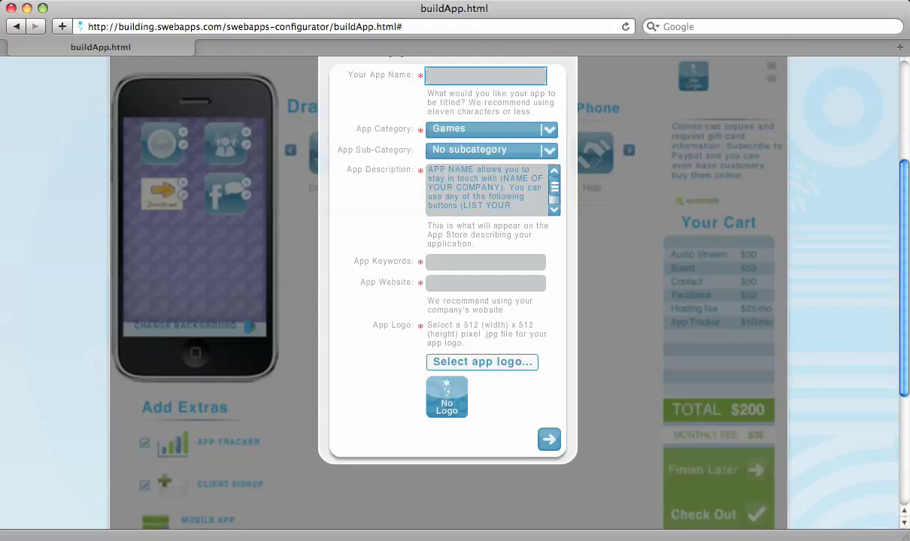
text(sdf)
click(486, 262)
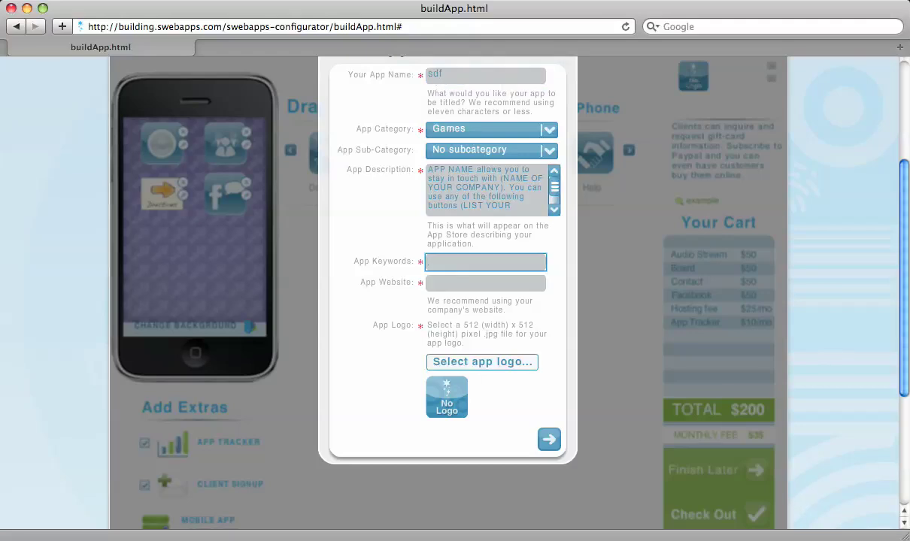
text(sdf)
click(485, 283)
text(www.co)
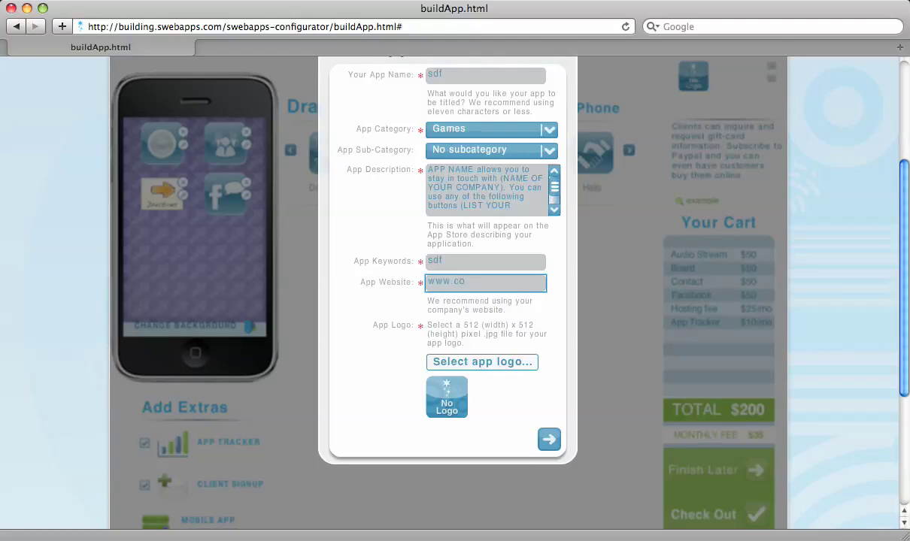
text(m.com)
Upload big_icon.jpg as the app logo and submit the app details.
click(473, 362)
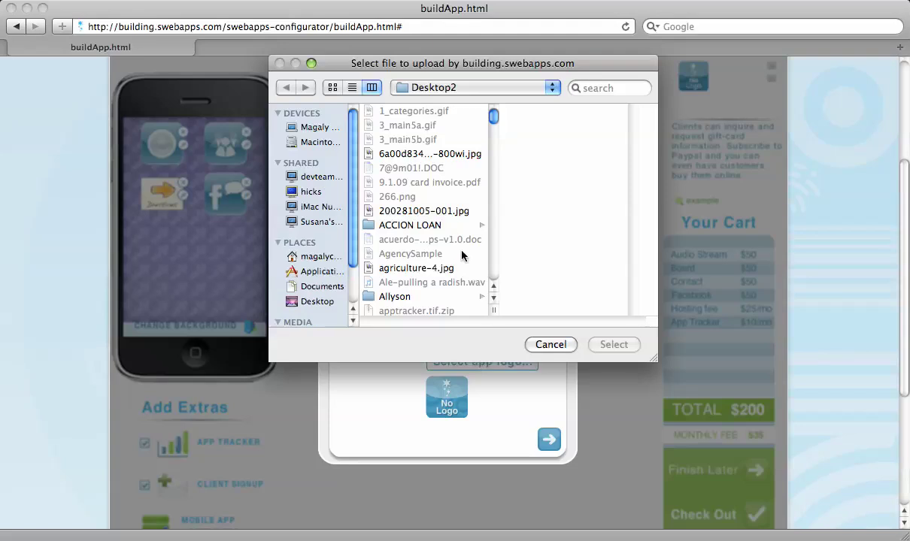
scroll(462, 255, down, 15)
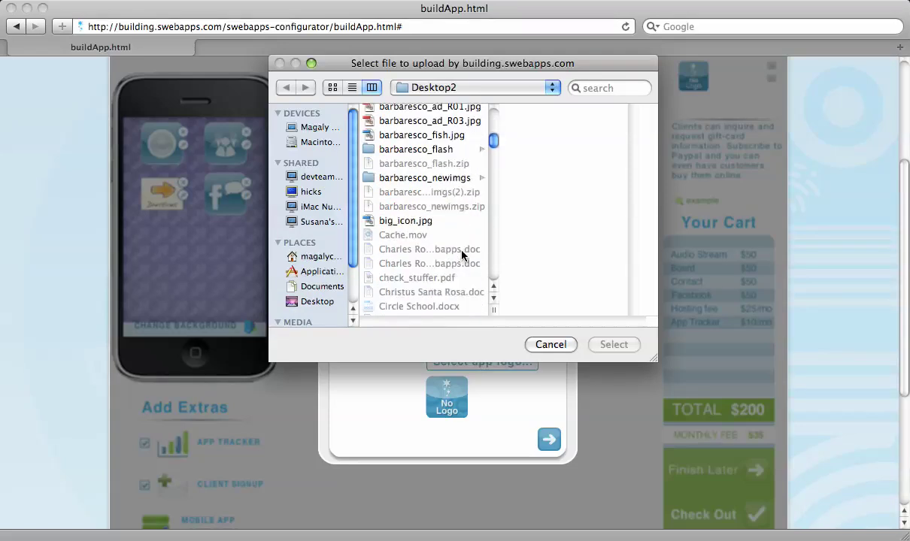
click(406, 221)
click(613, 345)
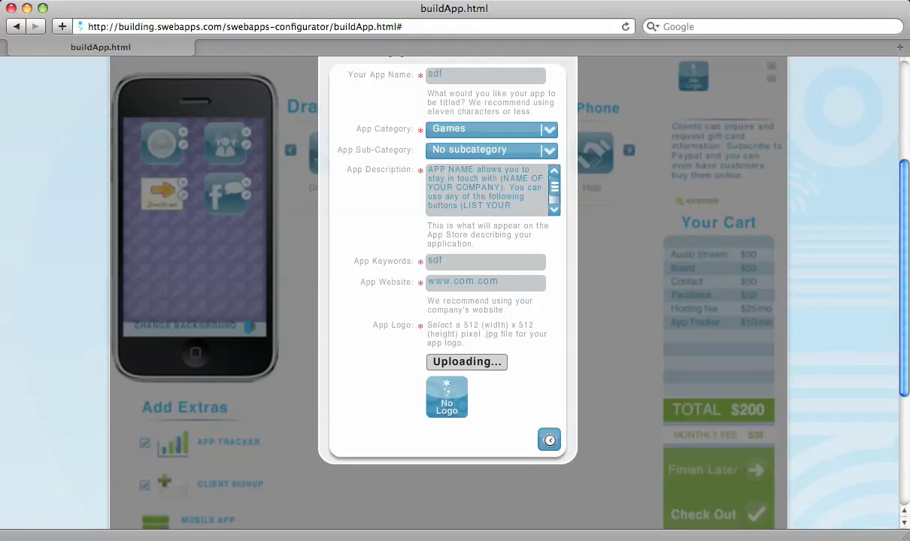
click(548, 440)
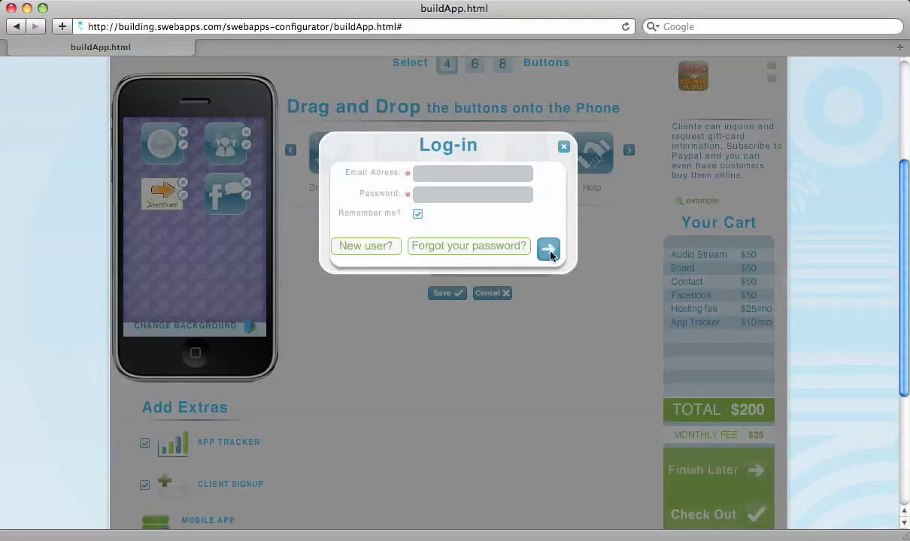
Start entering a log-in e-mail address, then erase part of it.
click(472, 174)
text(m)
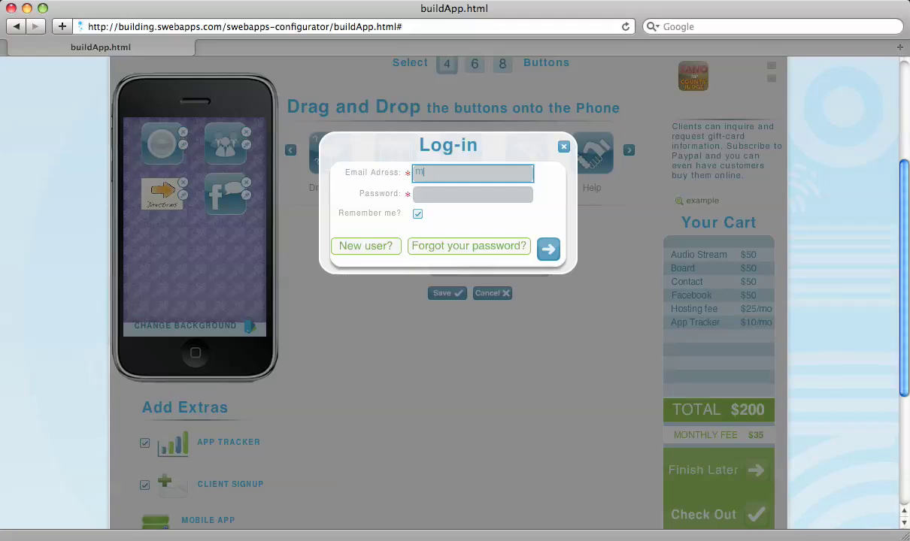
text(agal)
key(BackSpace)
key(BackSpace)
key(BackSpace)
key(BackSpace)
key(BackSpace)
Dismiss the Log-in dialog to return to the $200 four-button app in the builder.
click(563, 148)
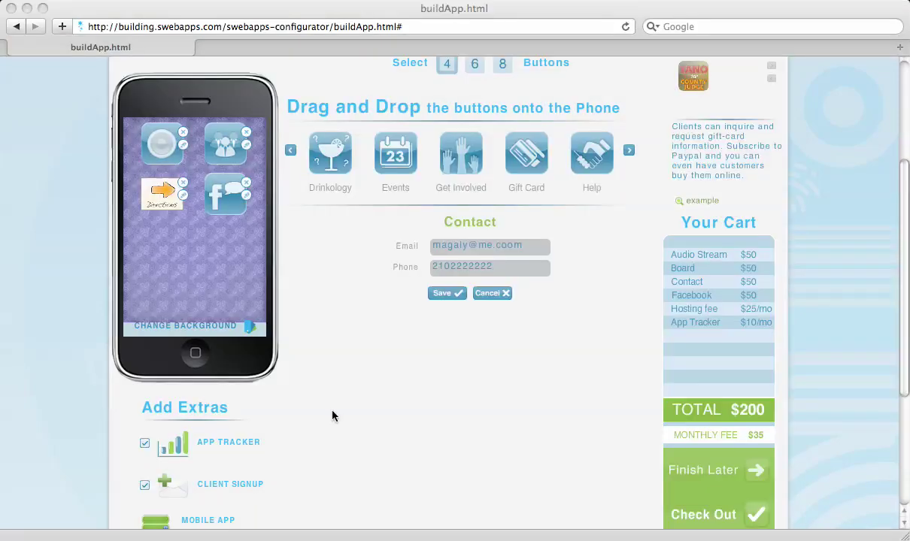